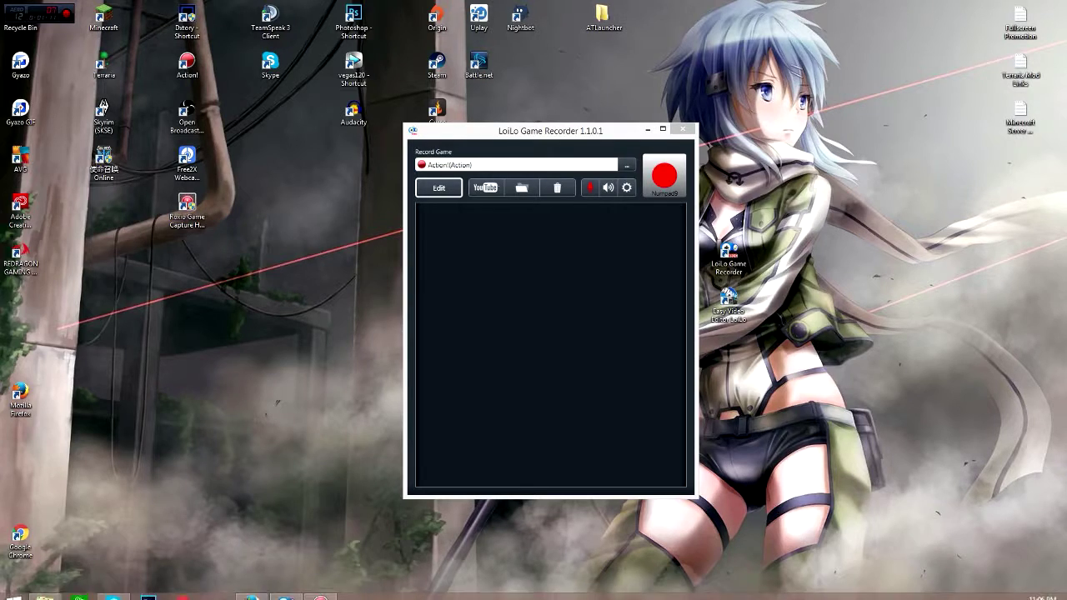
Search Google for 'Loilo Game R' and open the official loilo.tv LoiLo Game Recorder page
{"action": "left_click", "coordinate": [251, 588]}
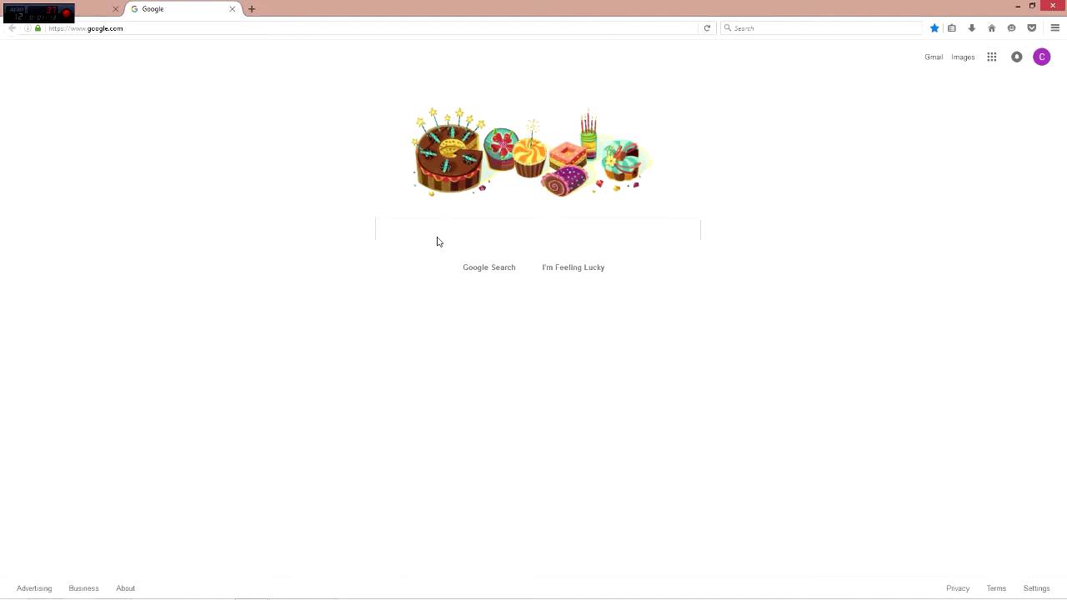
{"action": "type", "text": "Lo"}
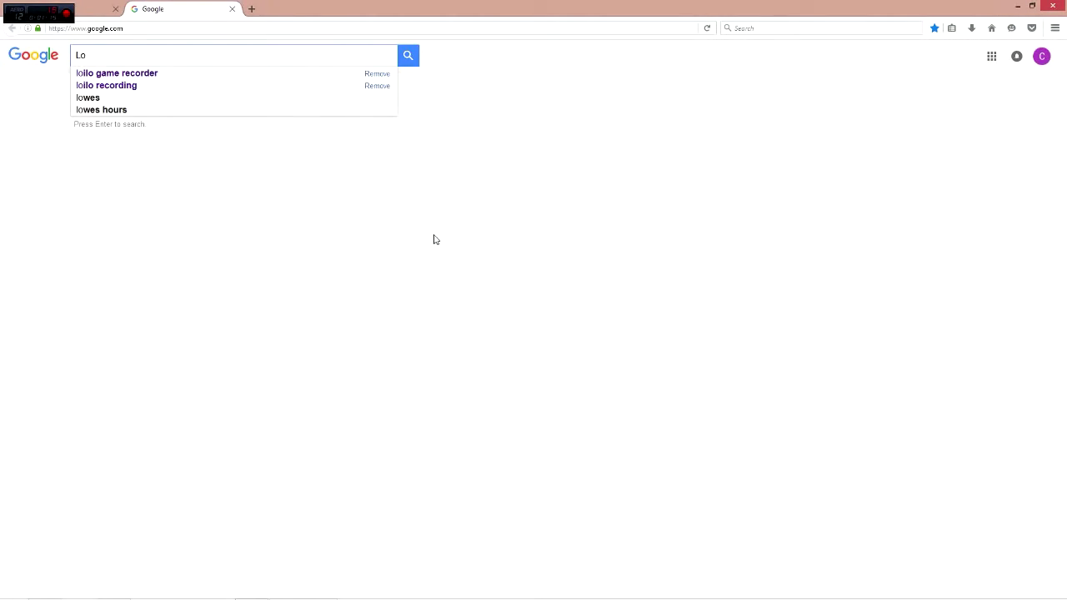
{"action": "type", "text": "ilo"}
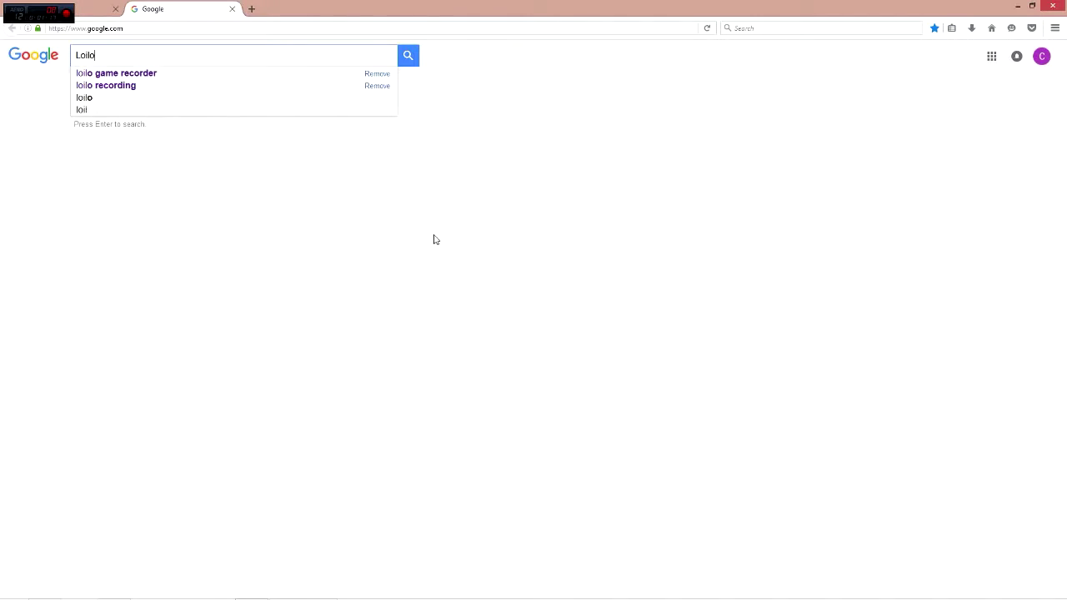
{"action": "type", "text": " Game R"}
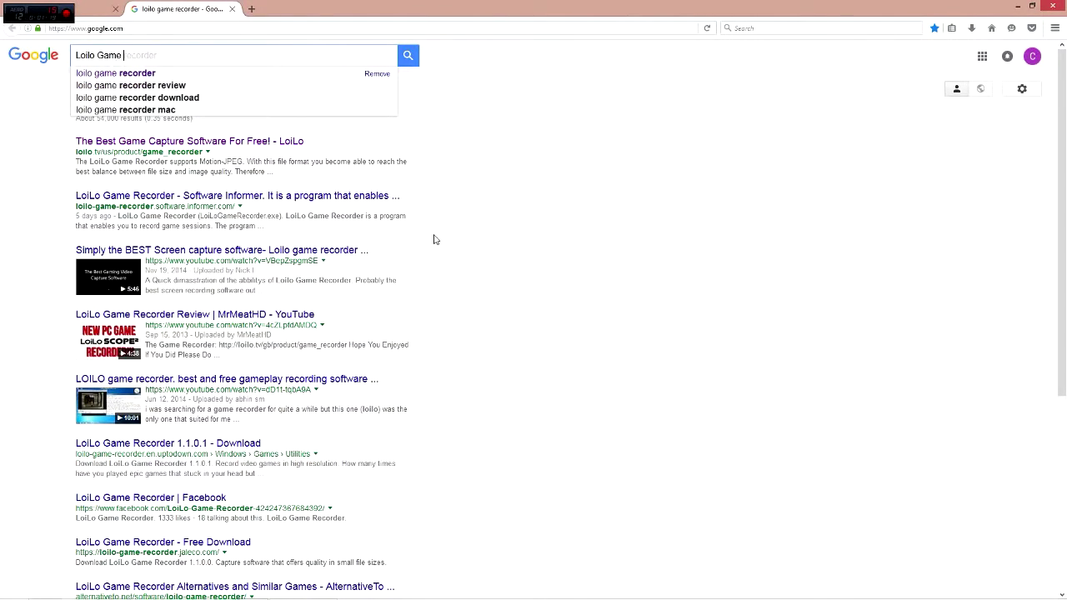
{"action": "left_click", "coordinate": [190, 142]}
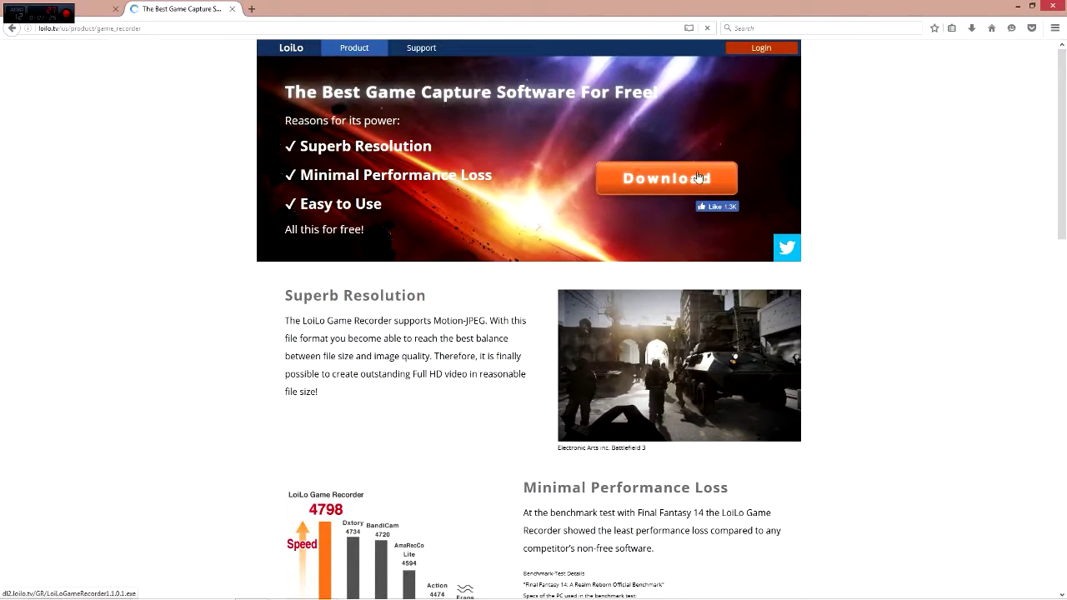
Start the installer download, cancel saving the file, and minimize Firefox
{"action": "left_click", "coordinate": [625, 180]}
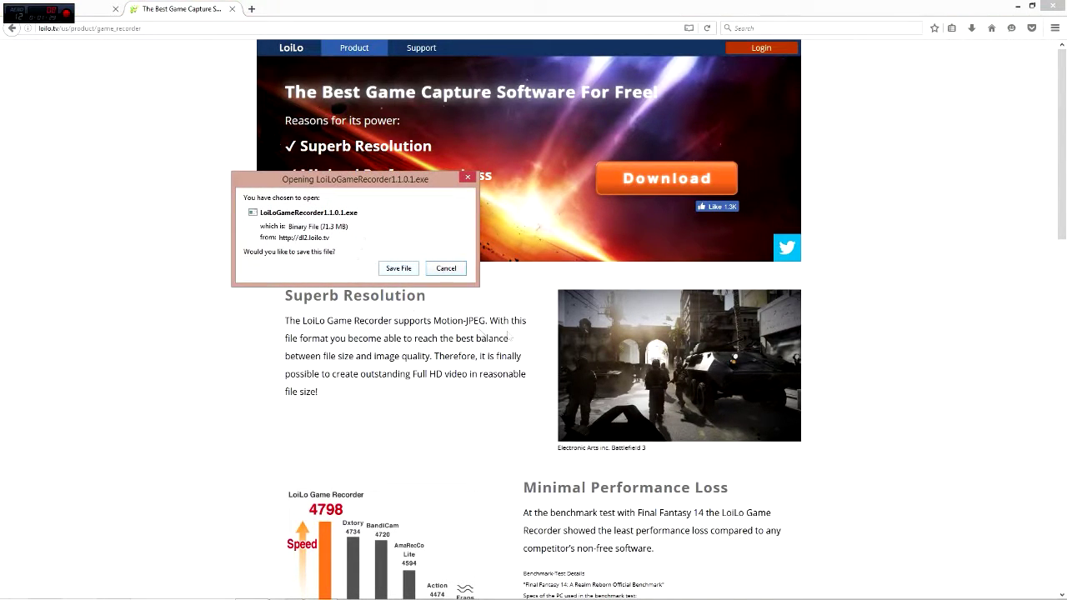
{"action": "left_click", "coordinate": [446, 268]}
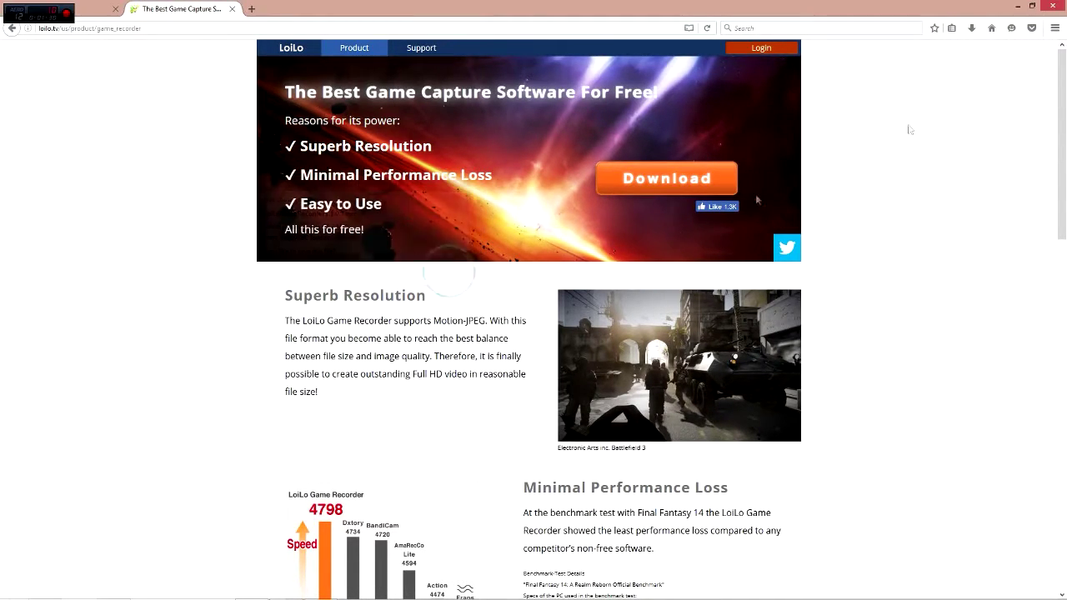
{"action": "left_click", "coordinate": [1017, 6]}
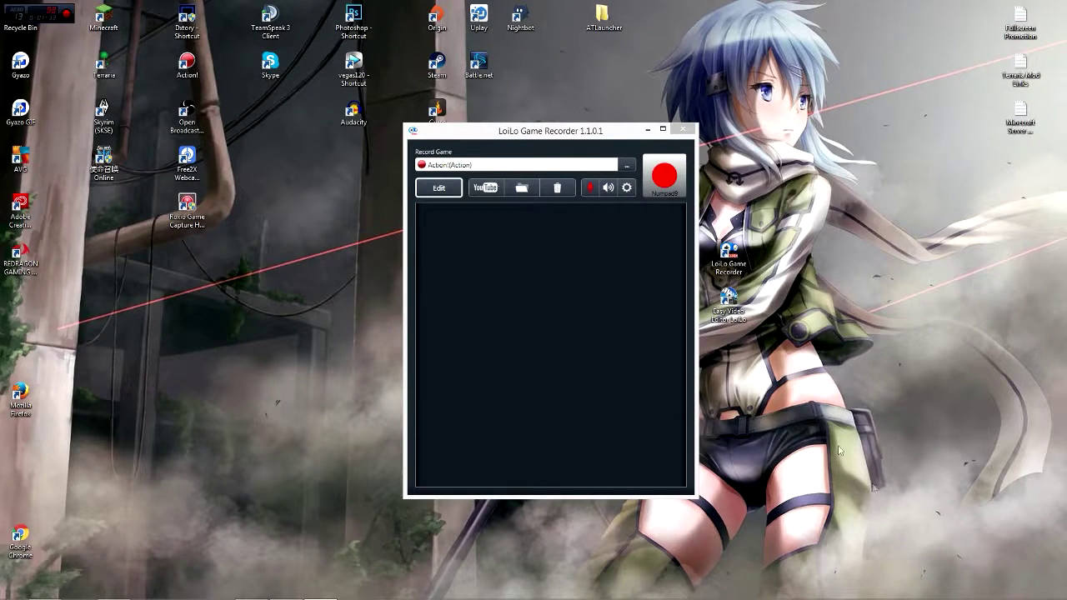
Clear the desktop selection and review the recorder's microphone settings before closing them
{"action": "left_click", "coordinate": [728, 304]}
{"action": "left_click", "coordinate": [832, 408]}
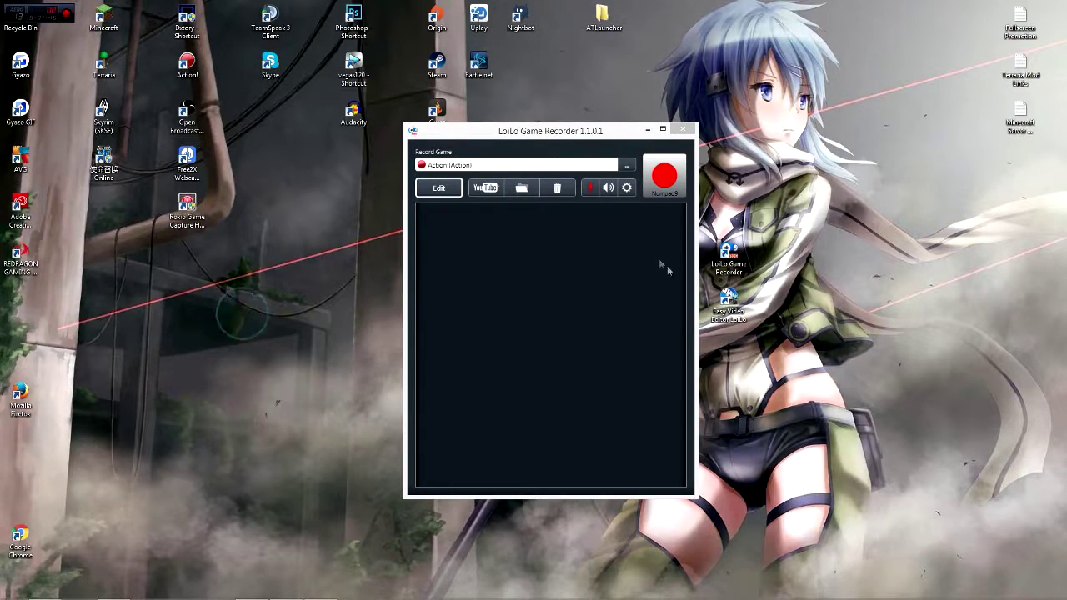
{"action": "left_click", "coordinate": [590, 188]}
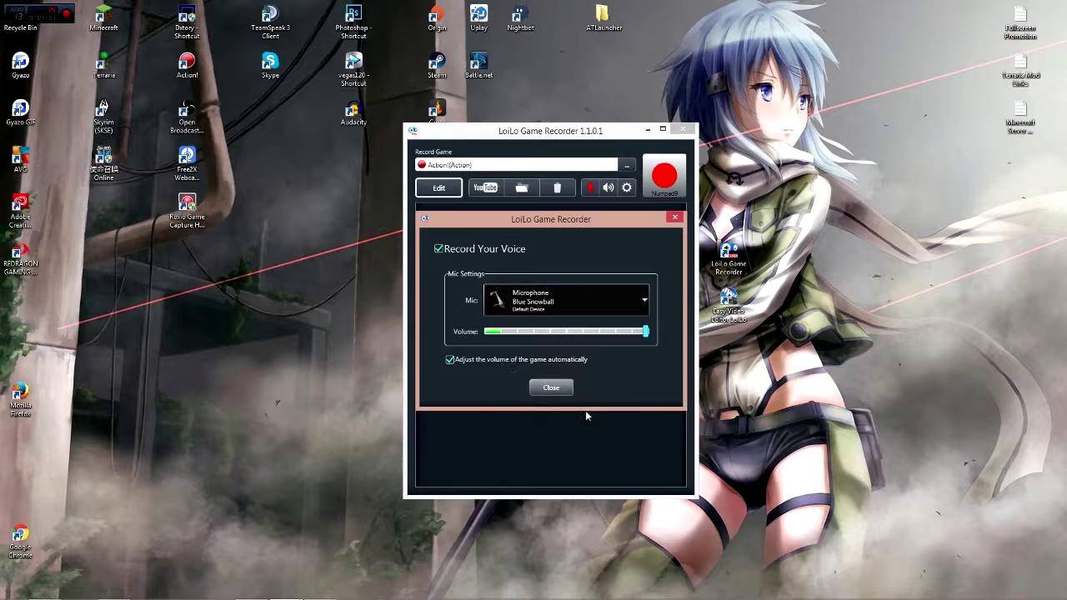
{"action": "left_click", "coordinate": [551, 388]}
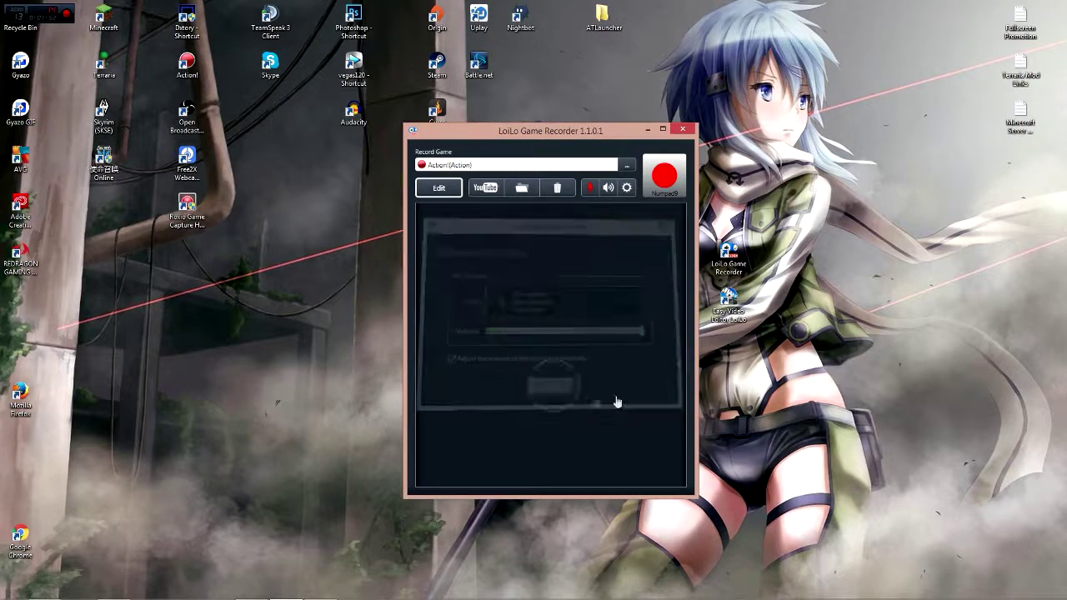
Check the system volume mixer, then bring up the recorder's Settings dialog
{"action": "left_click", "coordinate": [607, 189]}
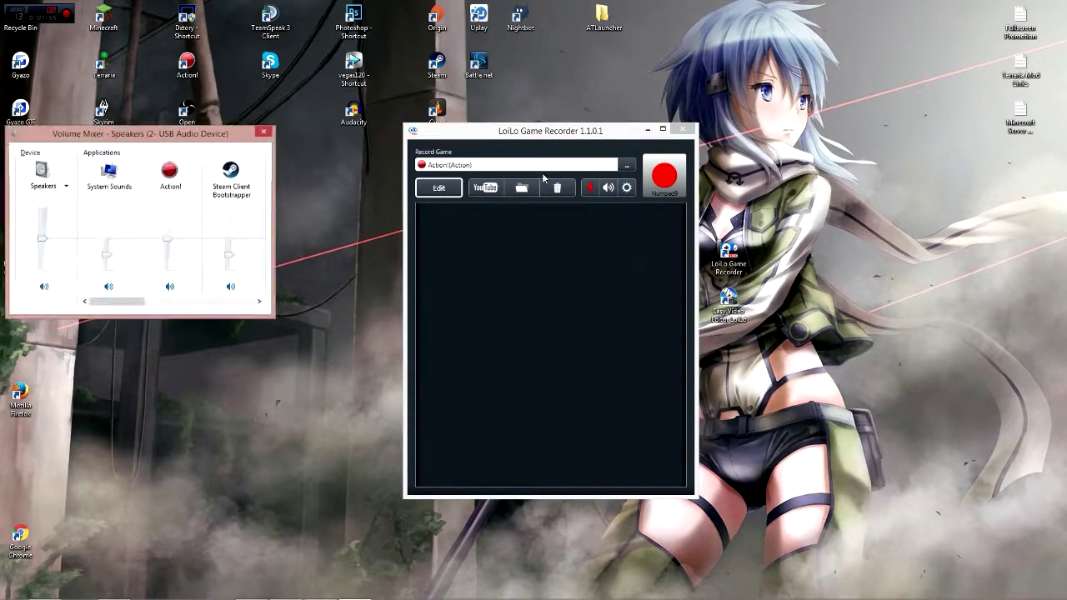
{"action": "left_click", "coordinate": [264, 132]}
{"action": "left_click", "coordinate": [624, 189]}
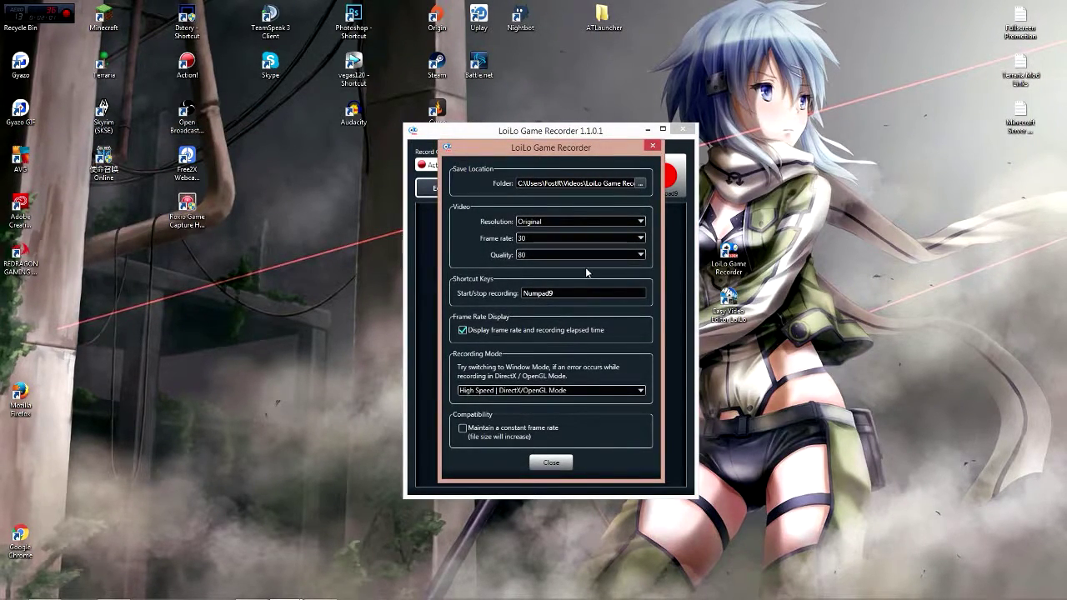
Keep resolution at Original, frame rate at 30 and video quality at 80
{"action": "left_click", "coordinate": [629, 224]}
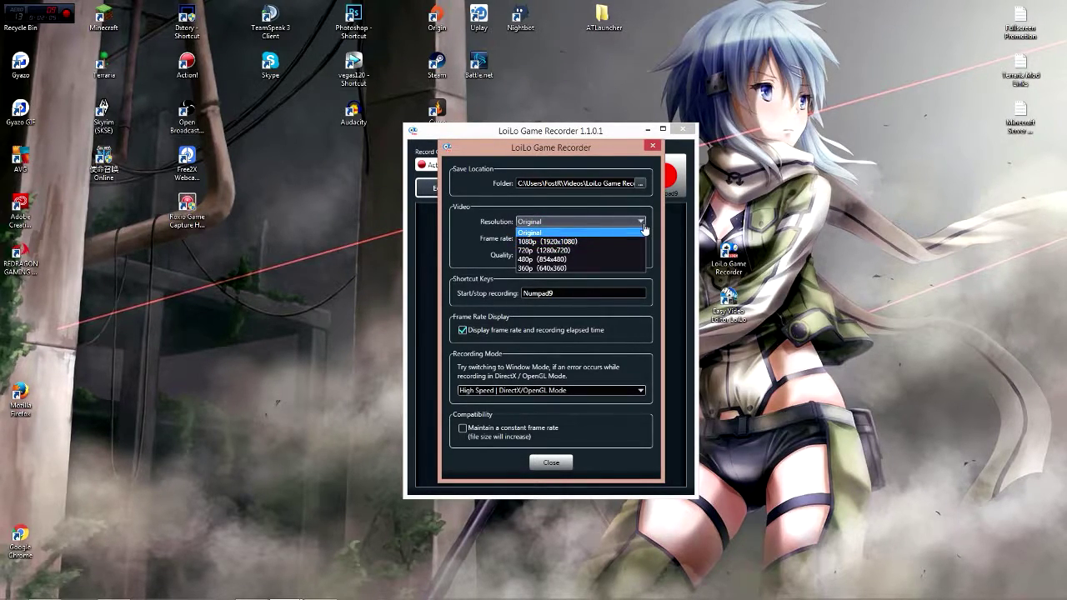
{"action": "left_click", "coordinate": [644, 230]}
{"action": "left_click", "coordinate": [631, 239]}
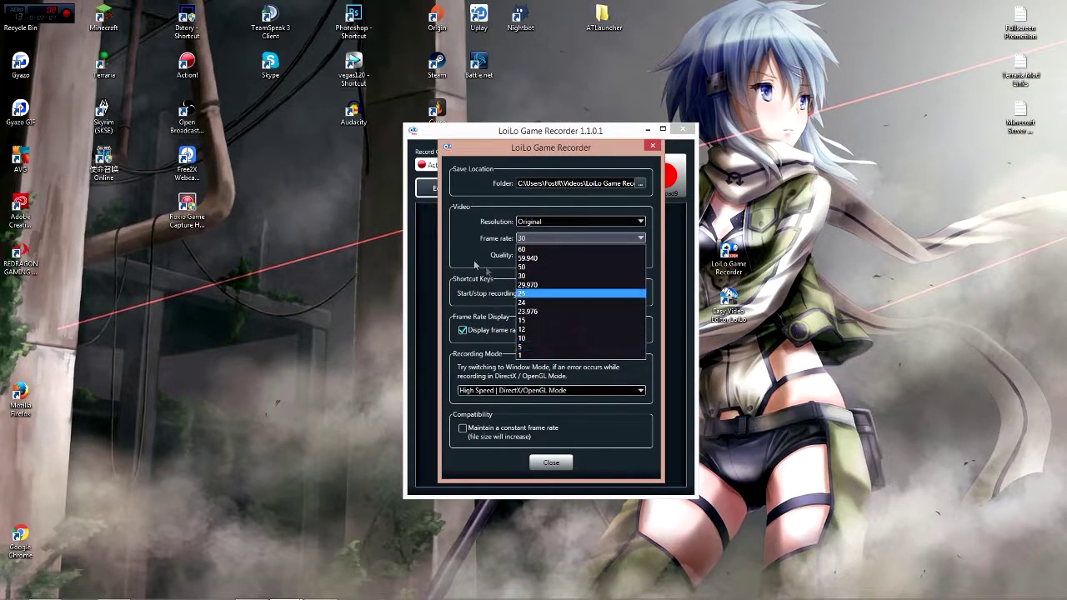
{"action": "left_click", "coordinate": [566, 239]}
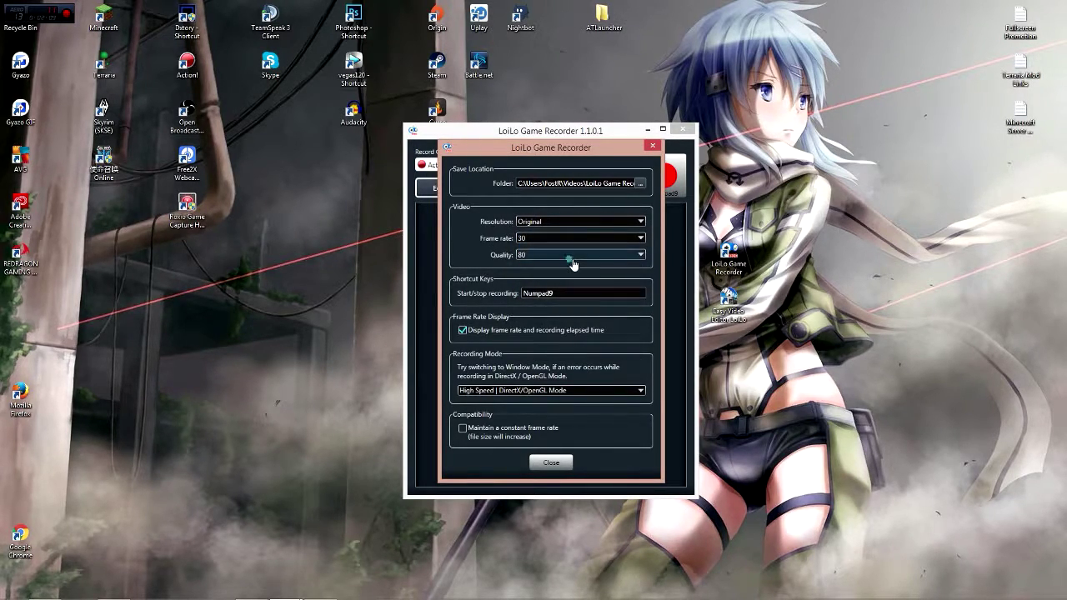
{"action": "left_click", "coordinate": [574, 255]}
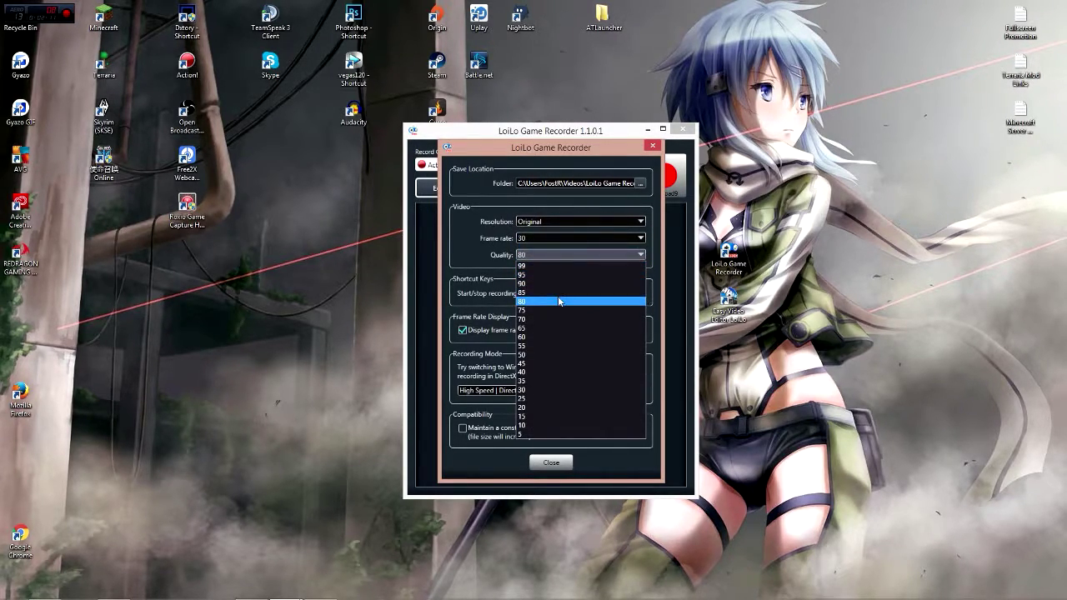
{"action": "left_click", "coordinate": [558, 298]}
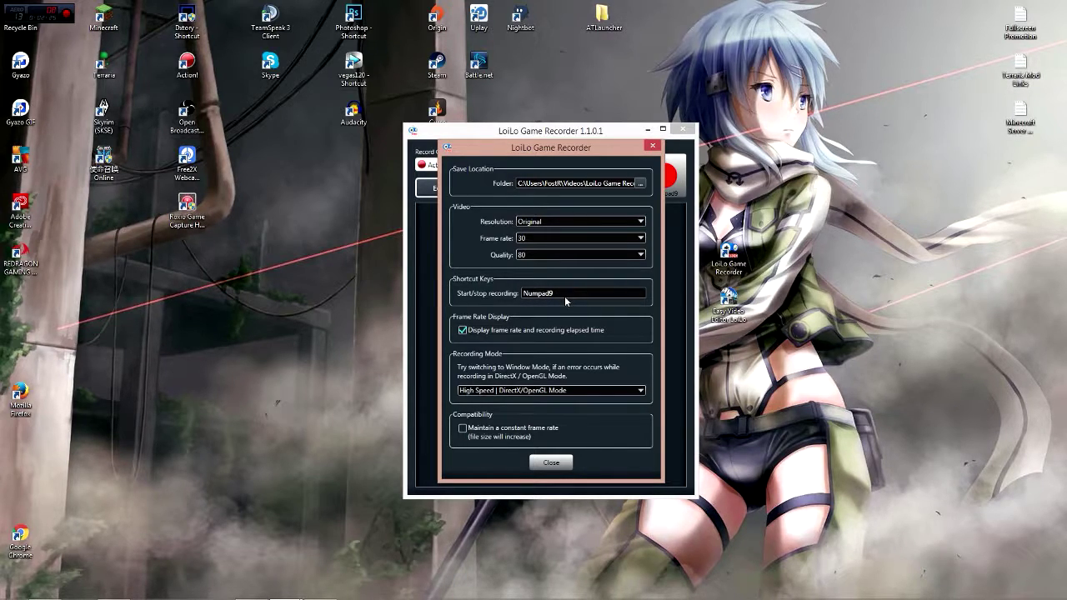
Keep High Speed DirectX/OpenGL recording mode and close the settings
{"action": "left_click", "coordinate": [518, 392]}
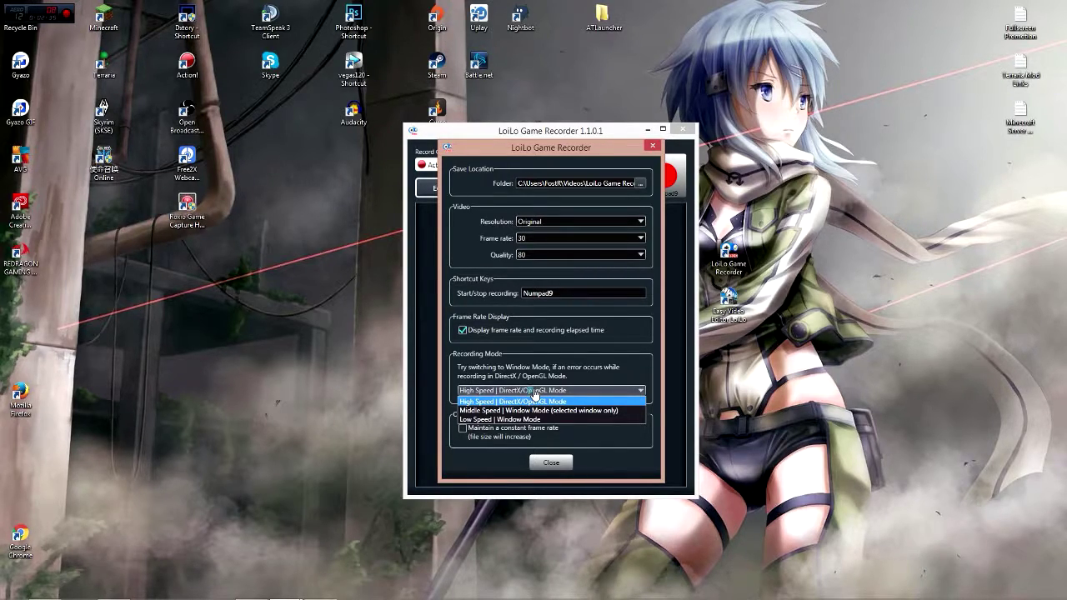
{"action": "left_click", "coordinate": [534, 401]}
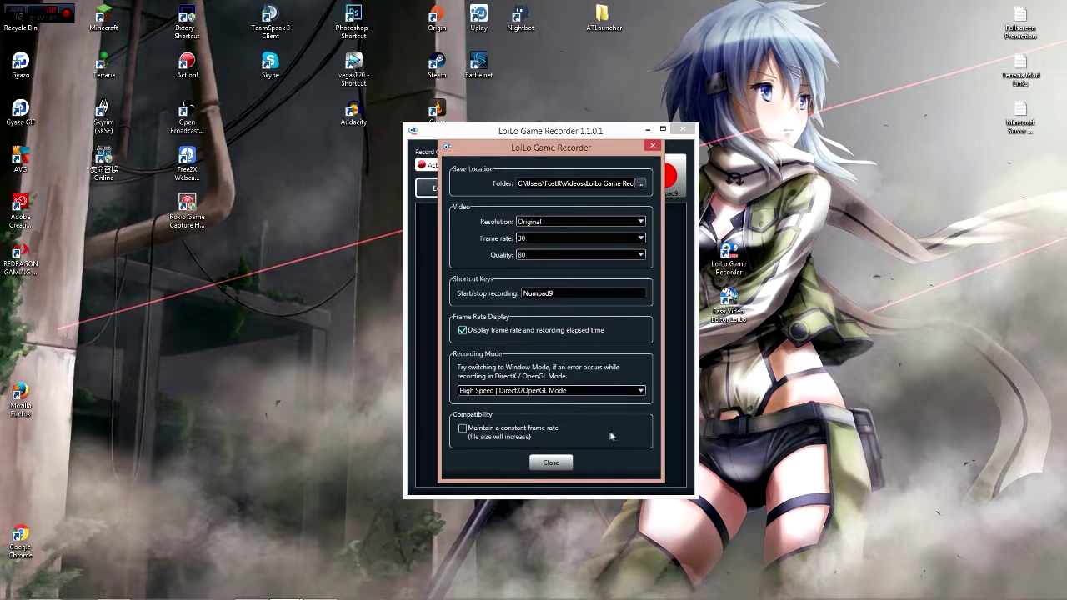
{"action": "left_click", "coordinate": [551, 464]}
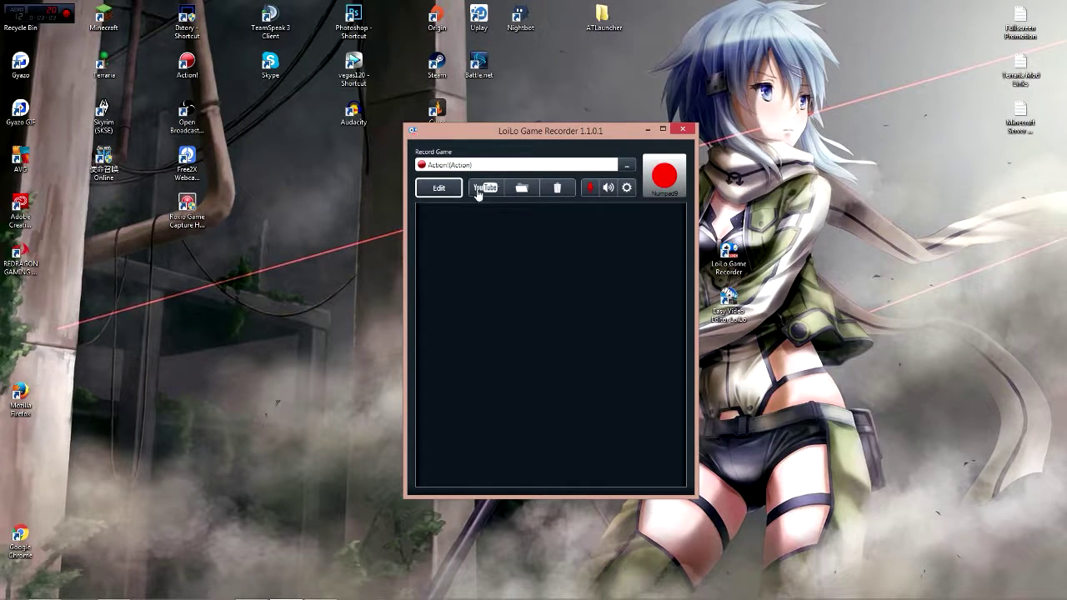
{"action": "left_click", "coordinate": [521, 192]}
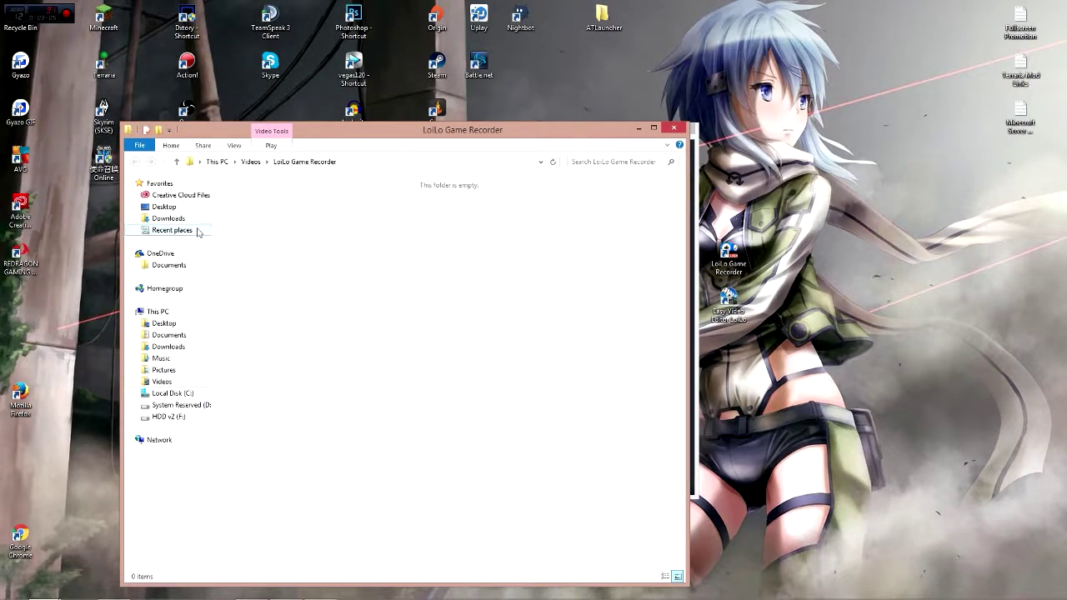
{"action": "left_click", "coordinate": [162, 382]}
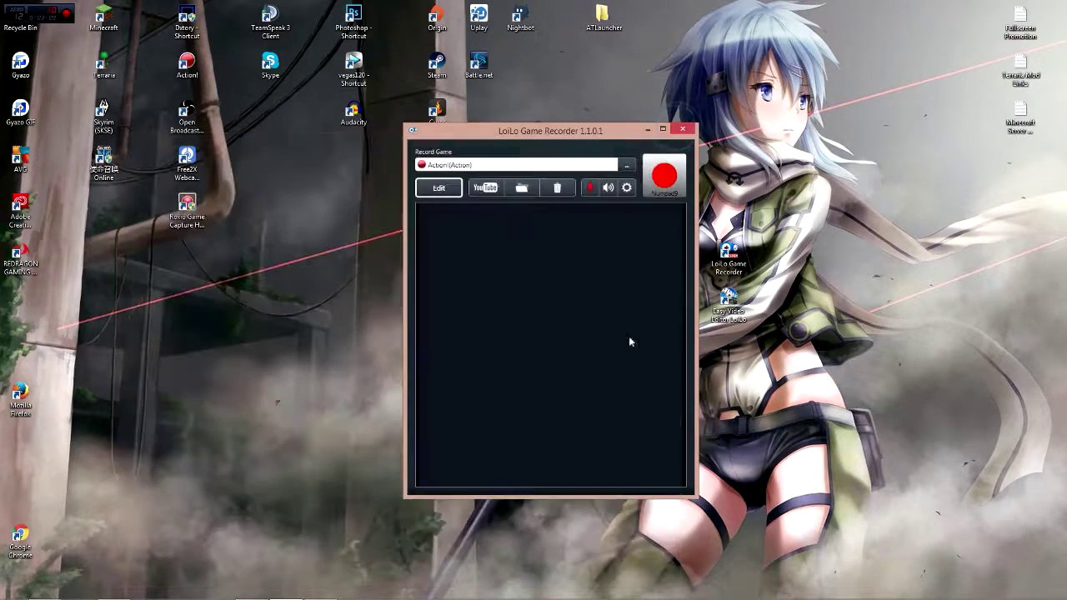
{"action": "left_click", "coordinate": [674, 128]}
Check the YouTube upload options, then play the 4-second Action_20160729_230857W.avi clip and close the player
{"action": "left_click", "coordinate": [483, 193]}
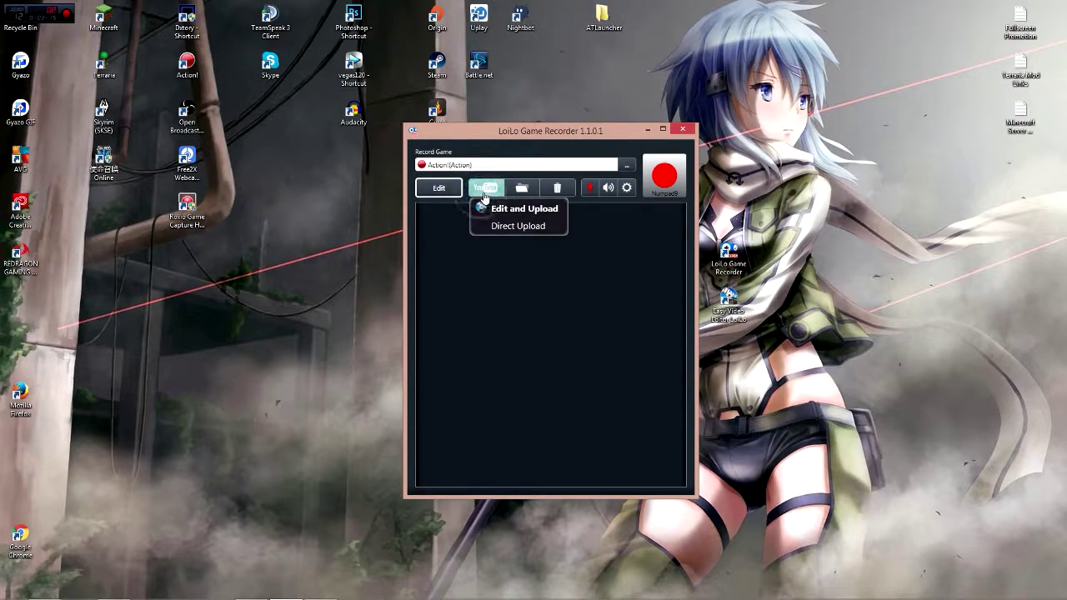
{"action": "left_click", "coordinate": [570, 331]}
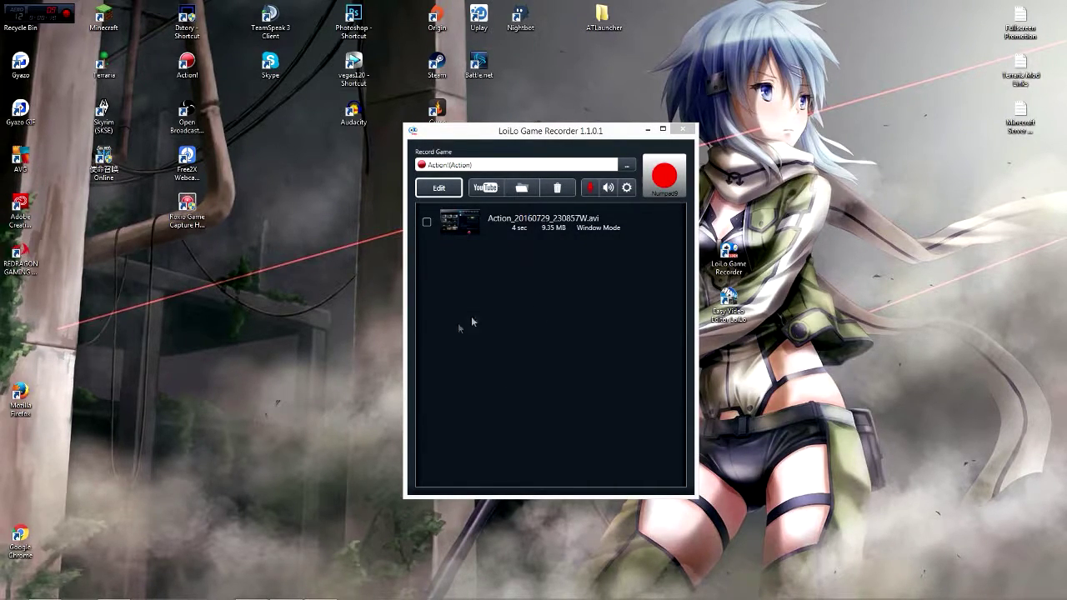
{"action": "left_click", "coordinate": [526, 234]}
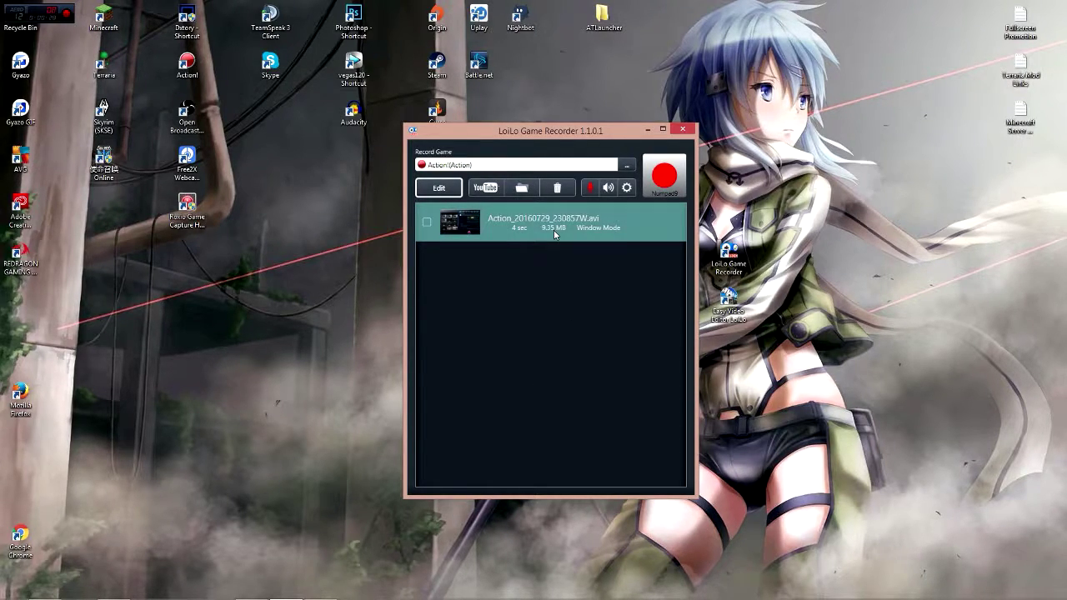
{"action": "double_click", "coordinate": [430, 222]}
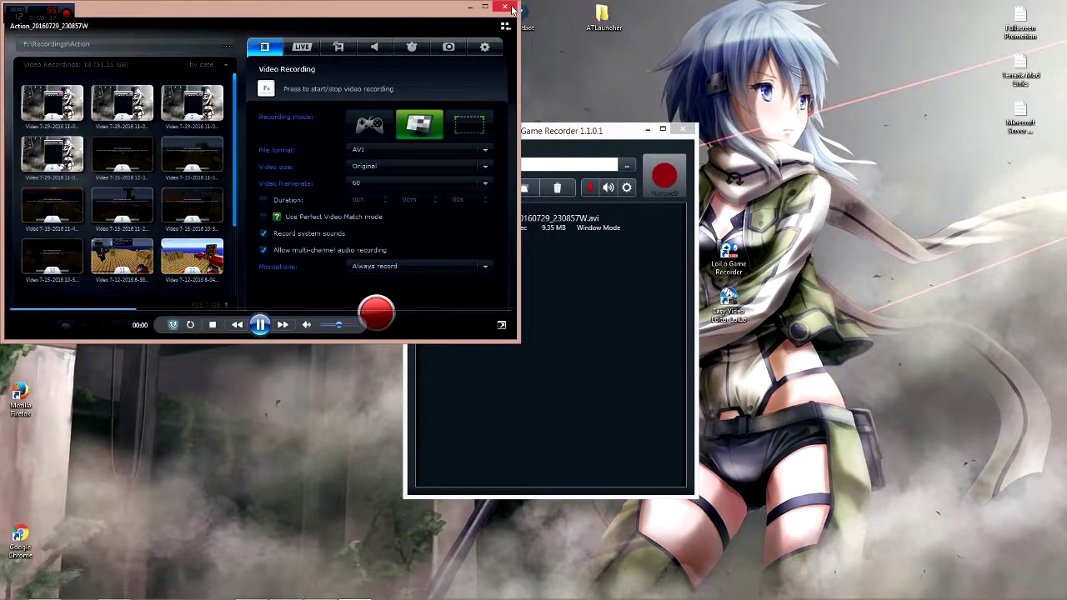
{"action": "left_click", "coordinate": [505, 8]}
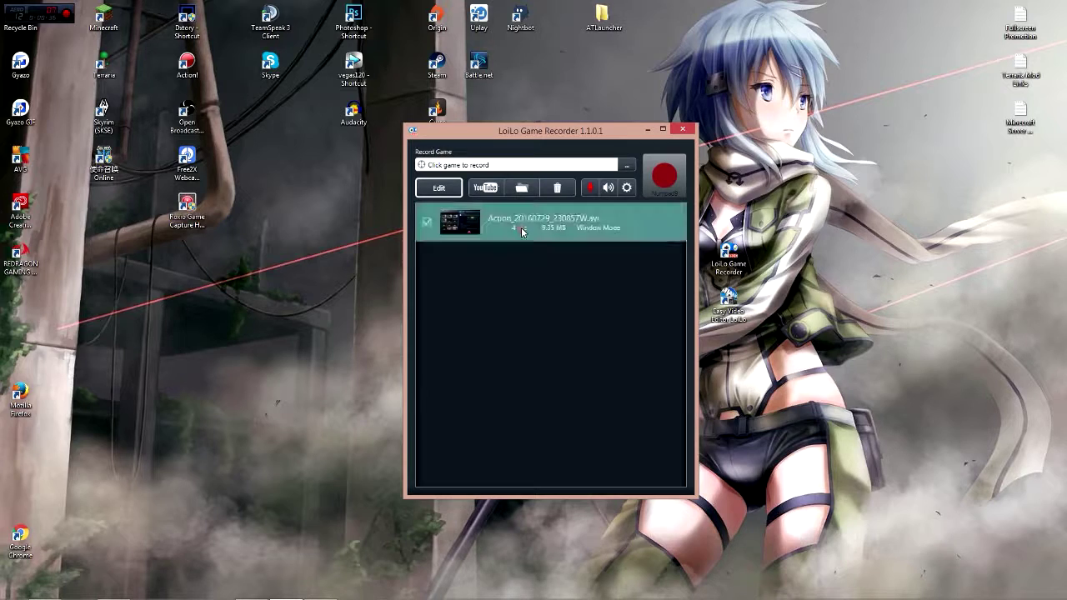
{"action": "left_click", "coordinate": [523, 191]}
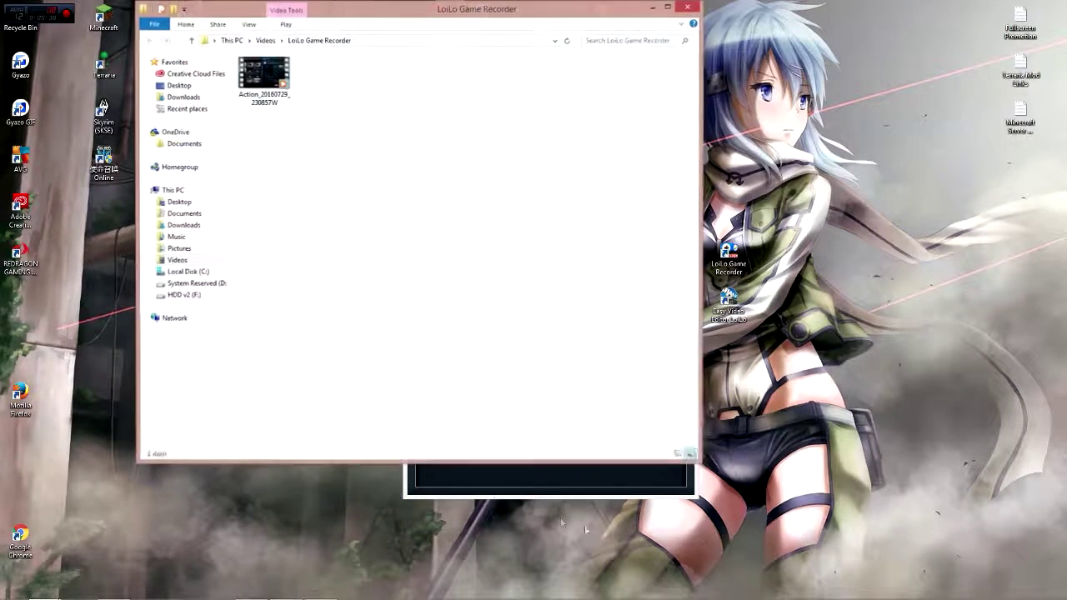
{"action": "left_click", "coordinate": [689, 7]}
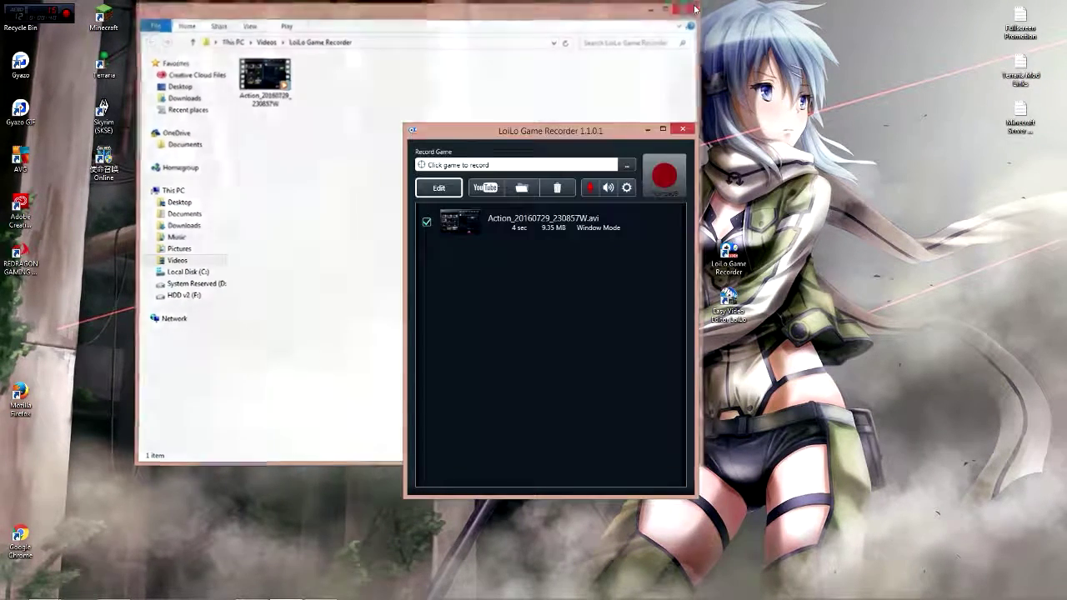